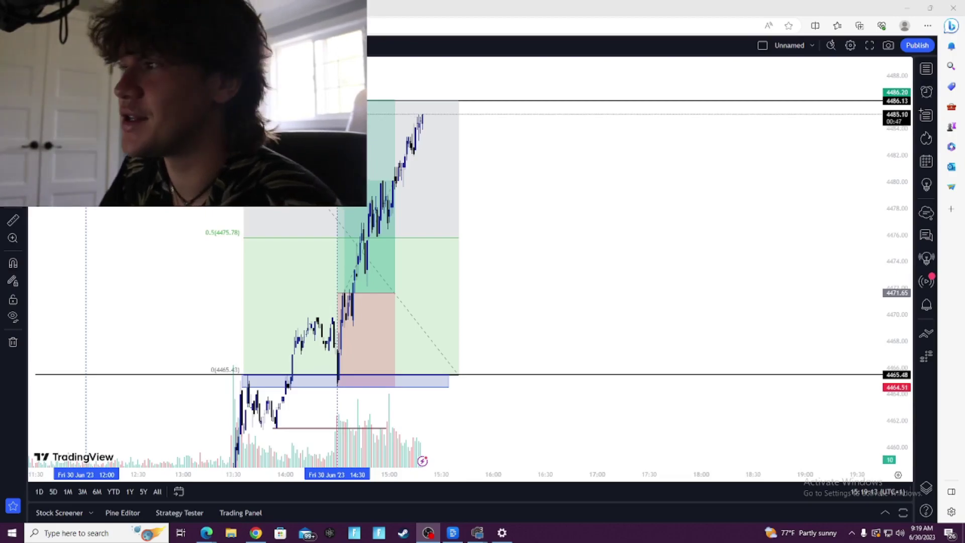
# Pan the chart back and up until the lower 4455.30 zone sits beneath the long trade
pyautogui.moveTo(547, 305); pyautogui.dragTo(771, 146)
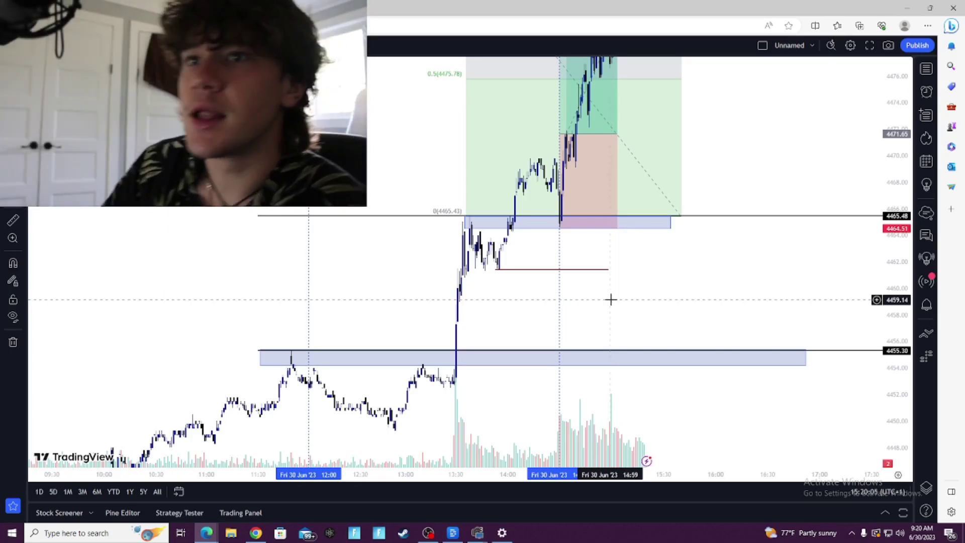
pyautogui.moveTo(391, 264); pyautogui.dragTo(333, 210)
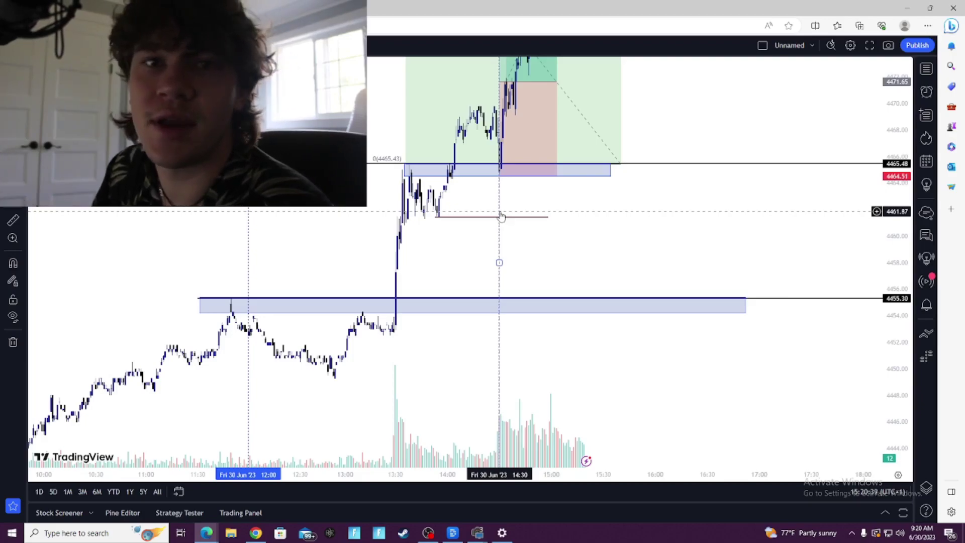
pyautogui.moveTo(614, 206); pyautogui.dragTo(694, 227)
pyautogui.moveTo(317, 269); pyautogui.dragTo(311, 249)
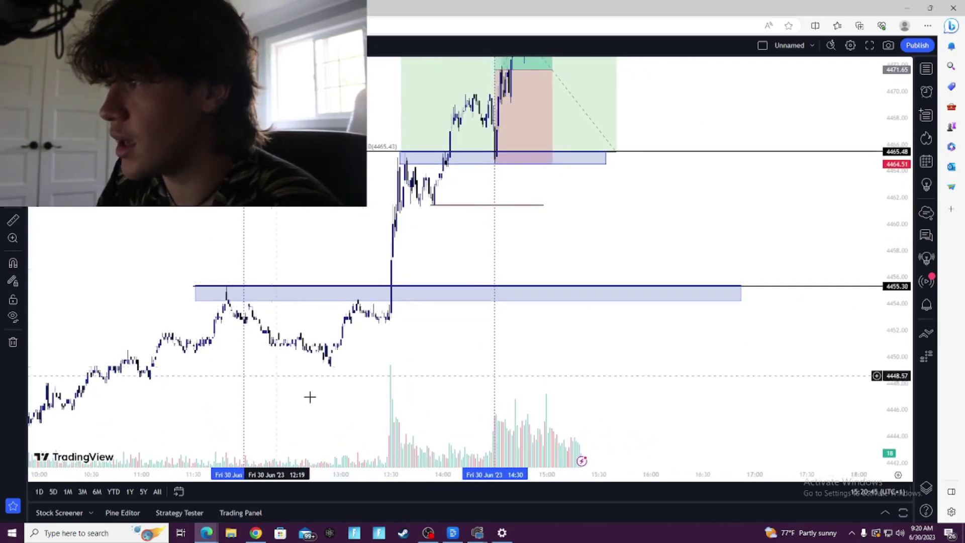
# Inspect the 4455.30 zone, then recentre the chart on the long-position box above 4478
pyautogui.click(197, 286)
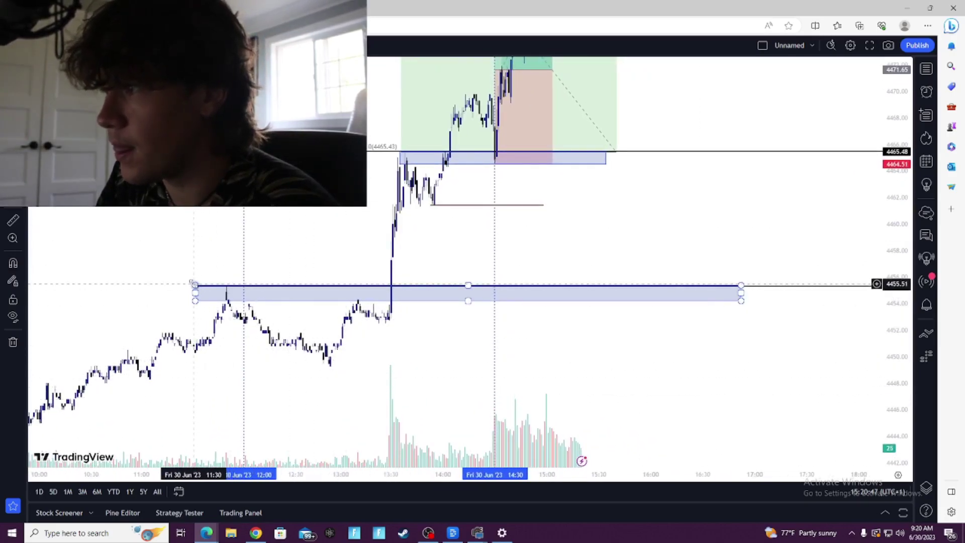
pyautogui.click(192, 282)
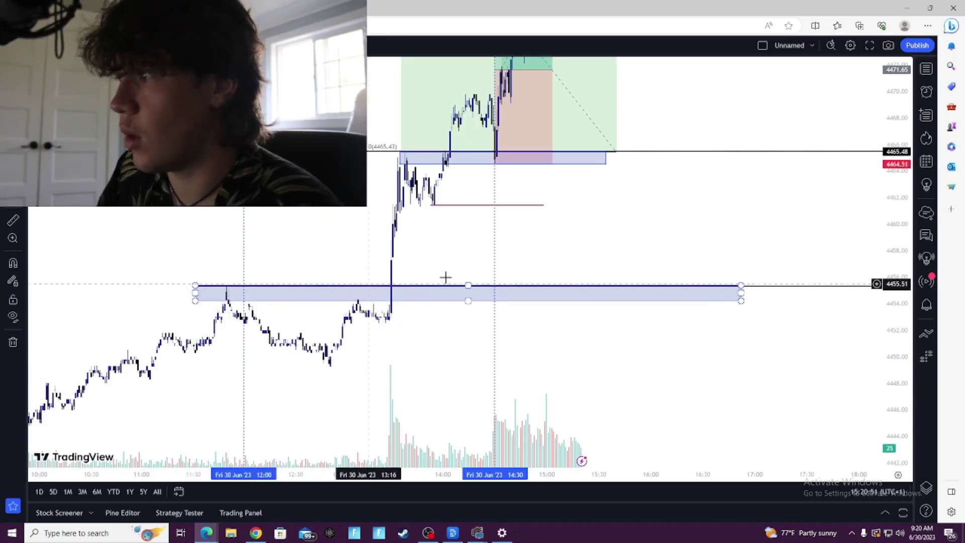
pyautogui.moveTo(440, 257); pyautogui.dragTo(293, 348)
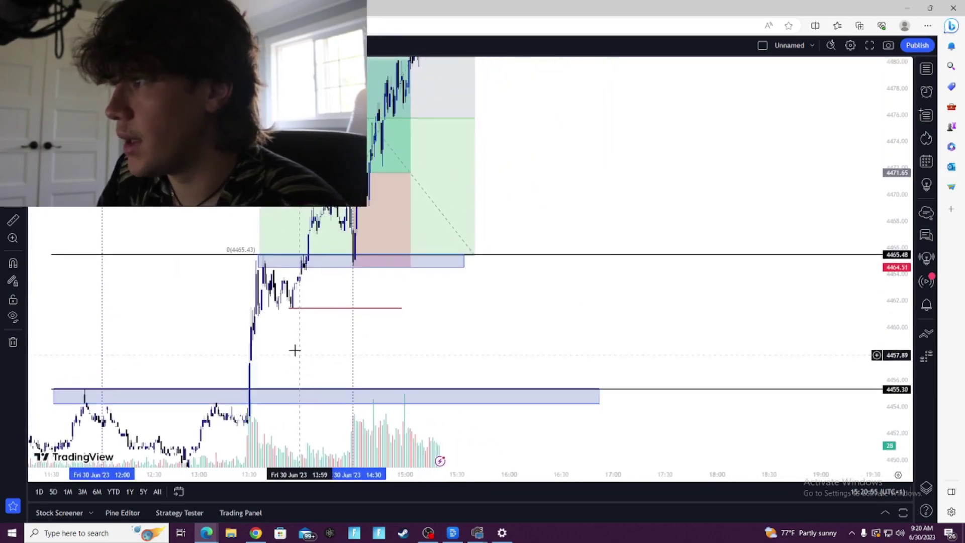
pyautogui.moveTo(260, 259)
pyautogui.mouseDown()
pyautogui.moveTo(271, 258)
pyautogui.moveTo(237, 256)
pyautogui.moveTo(247, 255)
pyautogui.mouseUp()
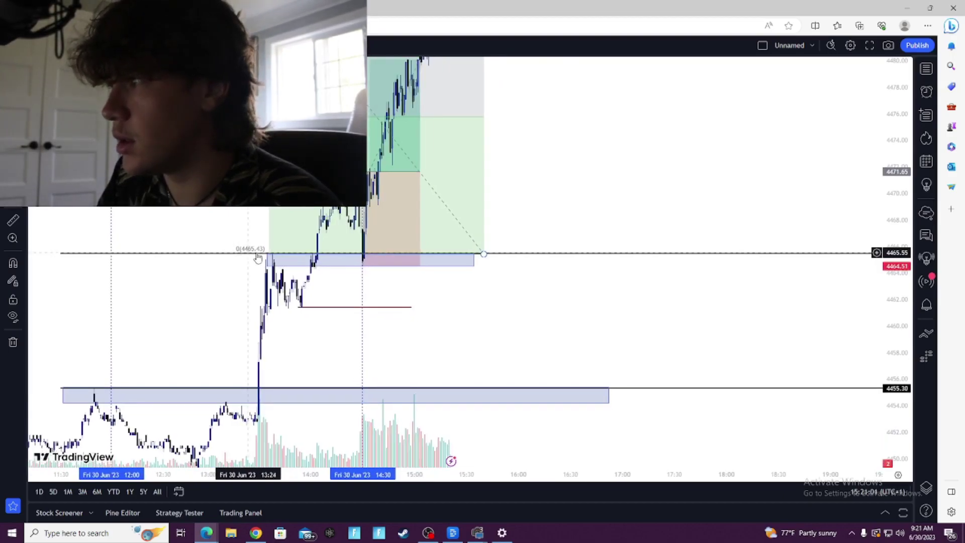
# Frame the long trade above the 4465.43 zone and show its 4471.65 entry, 7.14 stop, 2.04 risk/reward
pyautogui.click(318, 259)
pyautogui.moveTo(319, 259); pyautogui.dragTo(329, 296)
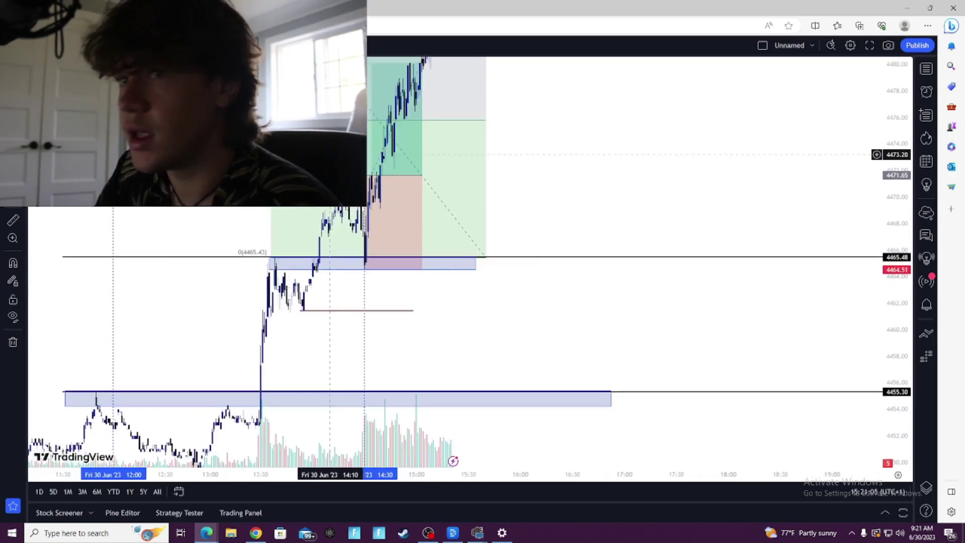
pyautogui.moveTo(517, 299); pyautogui.dragTo(591, 365)
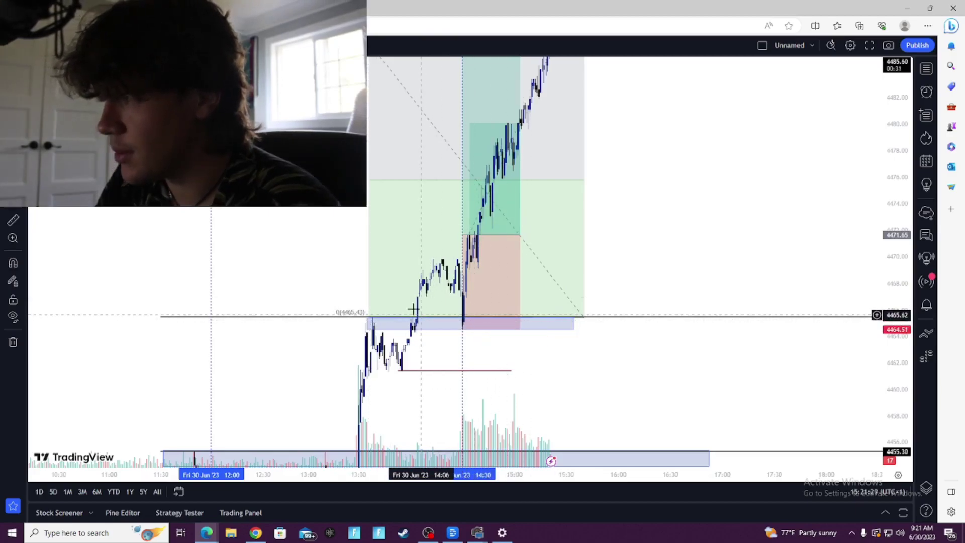
pyautogui.click(396, 322)
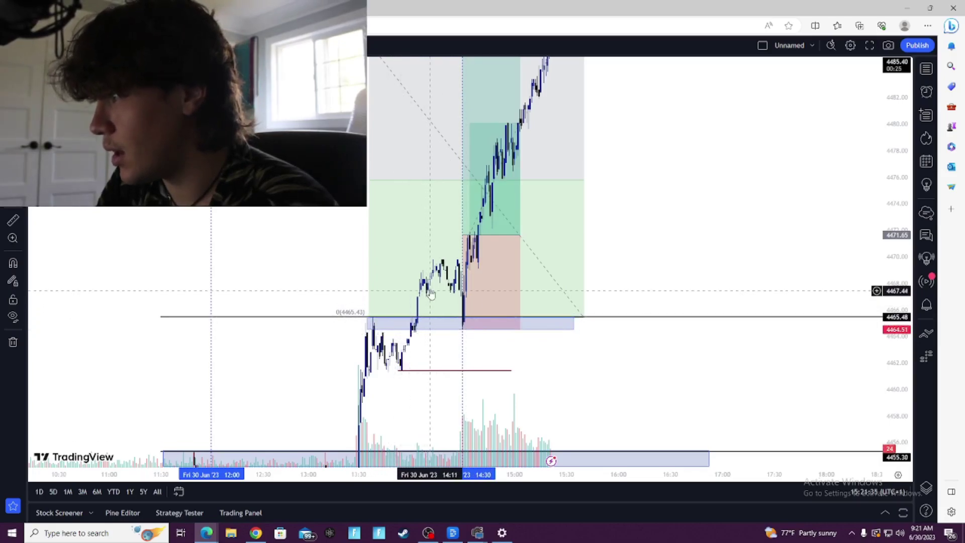
pyautogui.click(466, 322)
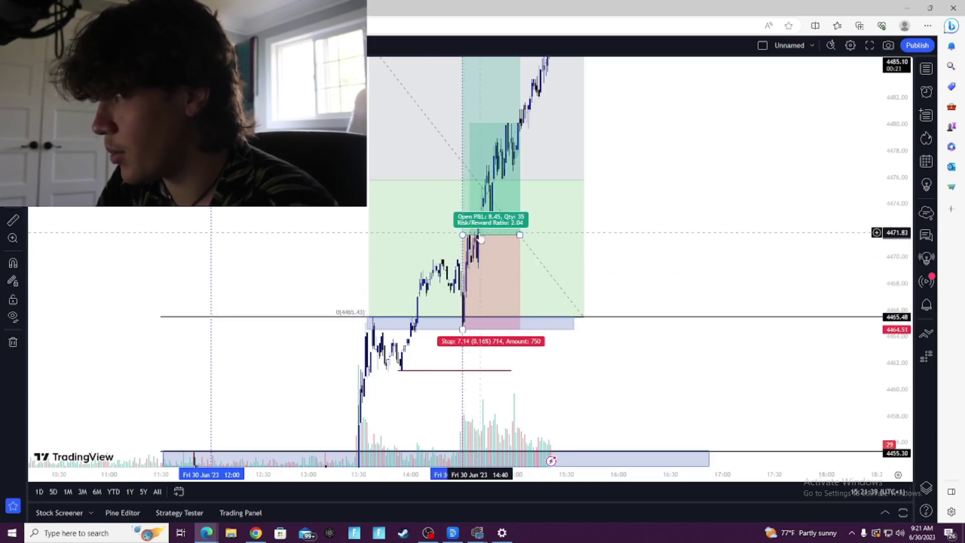
# Zoom in on the long trade and display its Open P&L 8.45, quantity 35 and 750 risk labels
pyautogui.scroll(5, 633, 236)
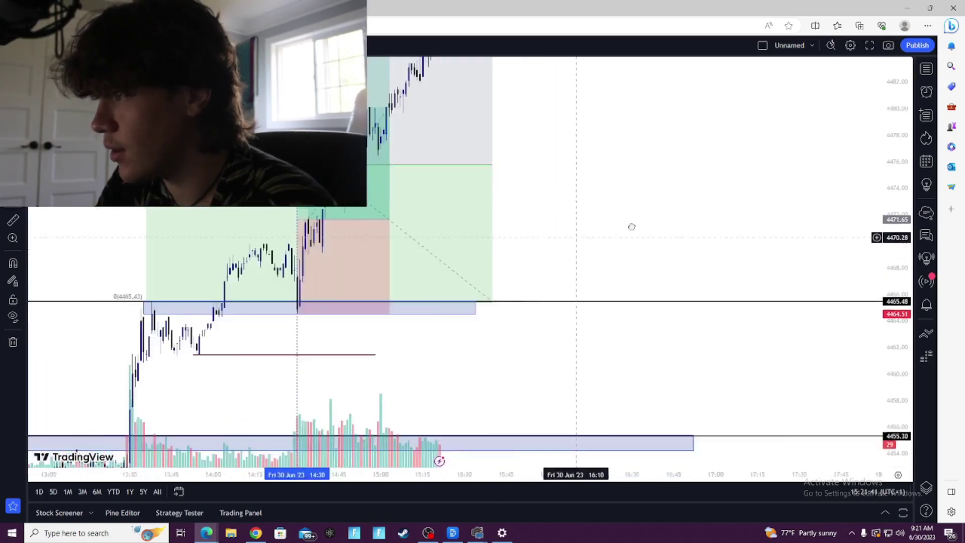
pyautogui.moveTo(638, 248); pyautogui.dragTo(854, 281)
pyautogui.moveTo(693, 216); pyautogui.dragTo(795, 245)
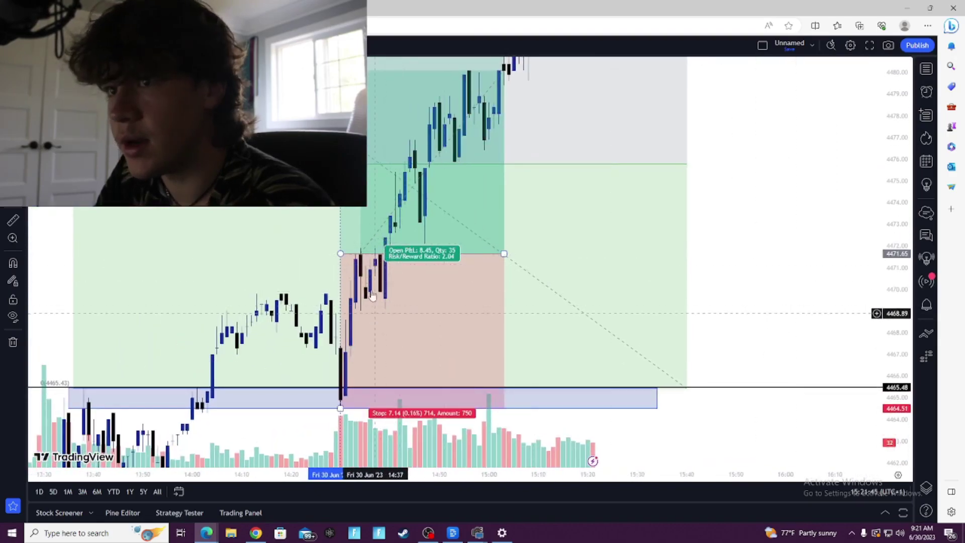
pyautogui.moveTo(674, 201); pyautogui.dragTo(678, 241)
pyautogui.click(524, 209)
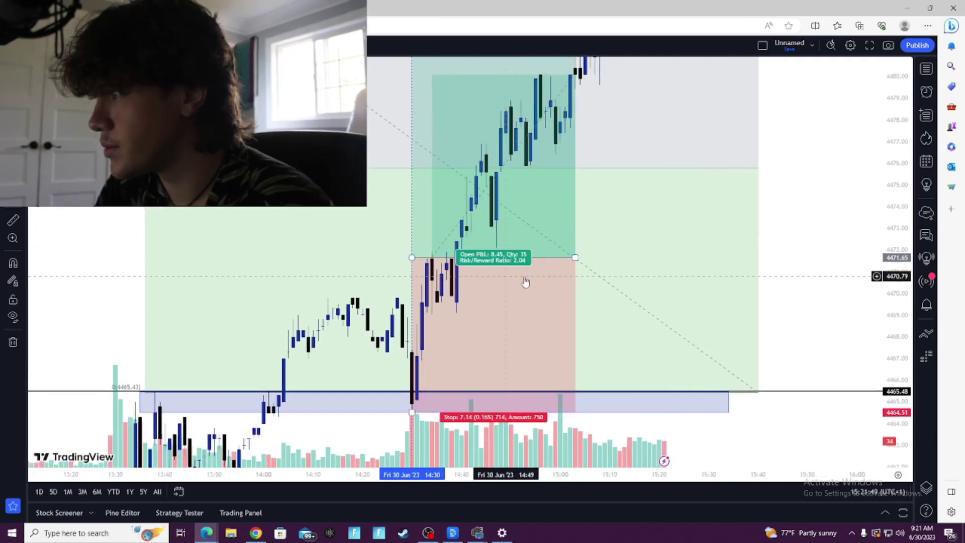
pyautogui.click(486, 280)
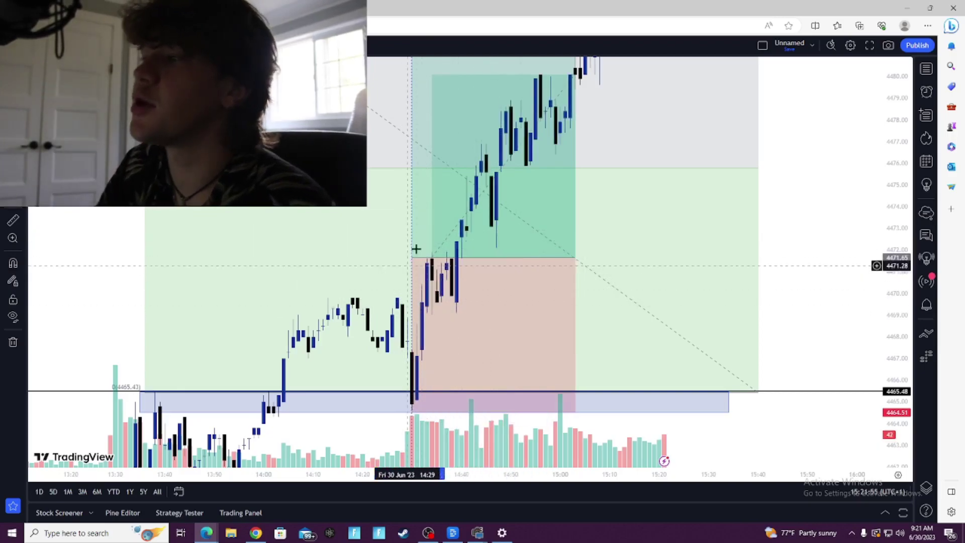
pyautogui.click(304, 305)
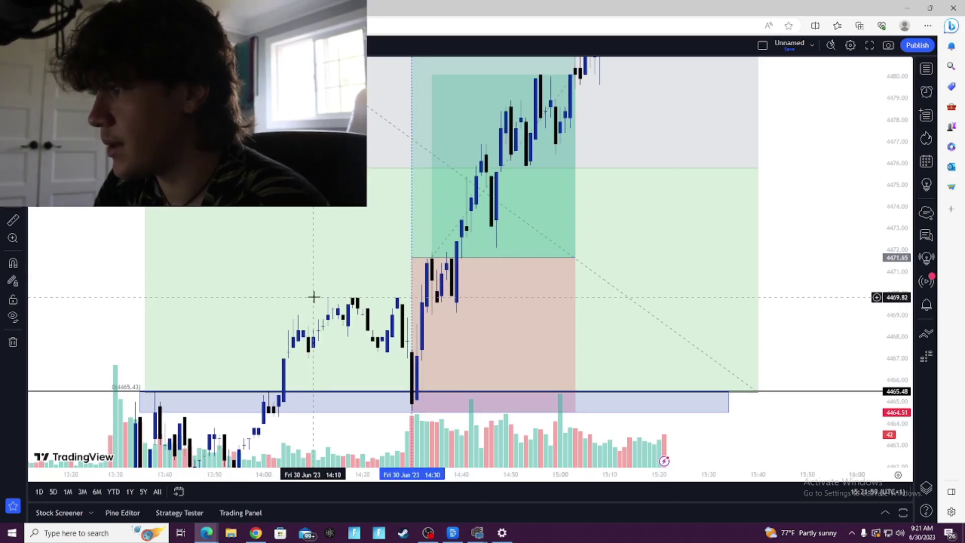
pyautogui.click(410, 387)
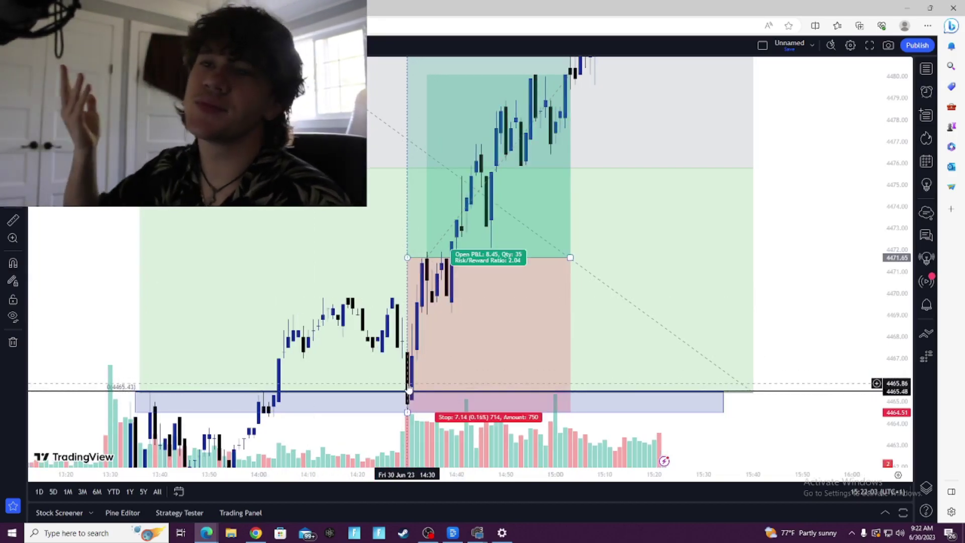
pyautogui.moveTo(770, 314); pyautogui.dragTo(862, 128)
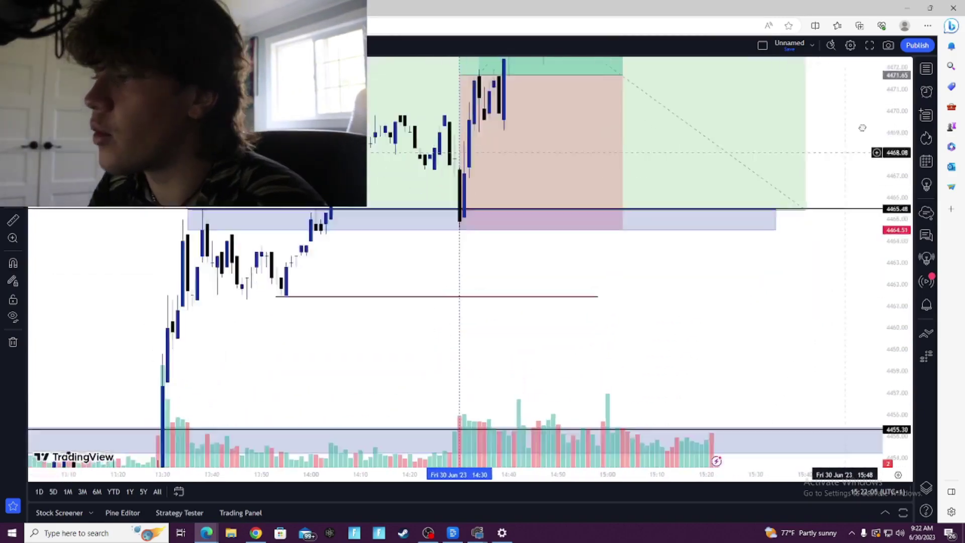
pyautogui.scroll(-3, 414, 334)
pyautogui.moveTo(424, 327); pyautogui.dragTo(547, 164)
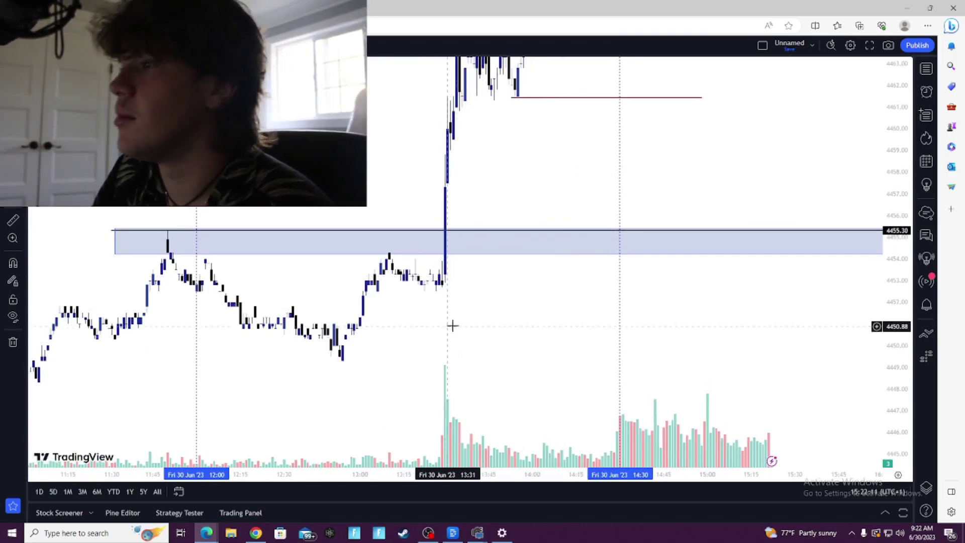
pyautogui.moveTo(503, 322); pyautogui.dragTo(405, 372)
pyautogui.moveTo(203, 236); pyautogui.dragTo(78, 443)
pyautogui.moveTo(619, 171); pyautogui.dragTo(645, 189)
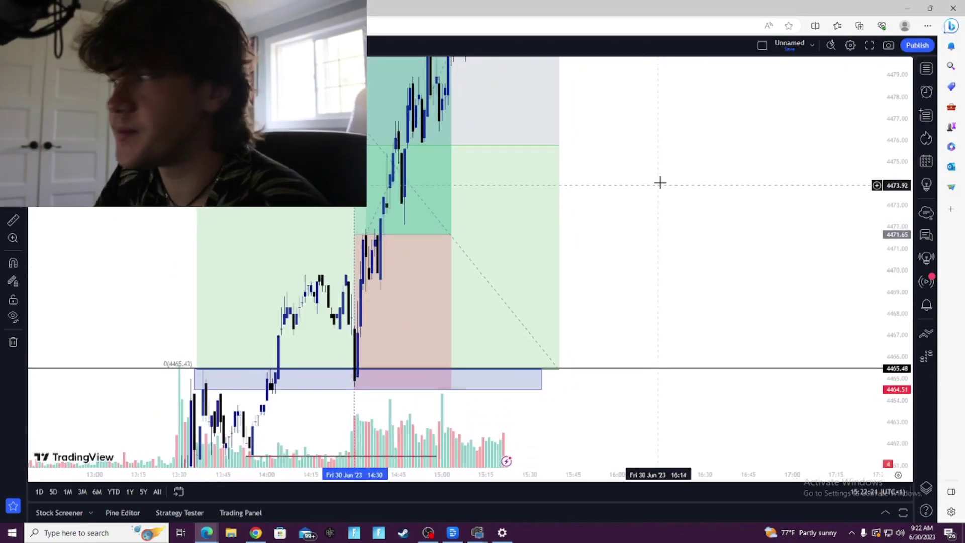
pyautogui.moveTo(753, 117)
pyautogui.mouseDown()
pyautogui.moveTo(694, 116)
pyautogui.moveTo(713, 138)
pyautogui.moveTo(769, 116)
pyautogui.mouseUp()
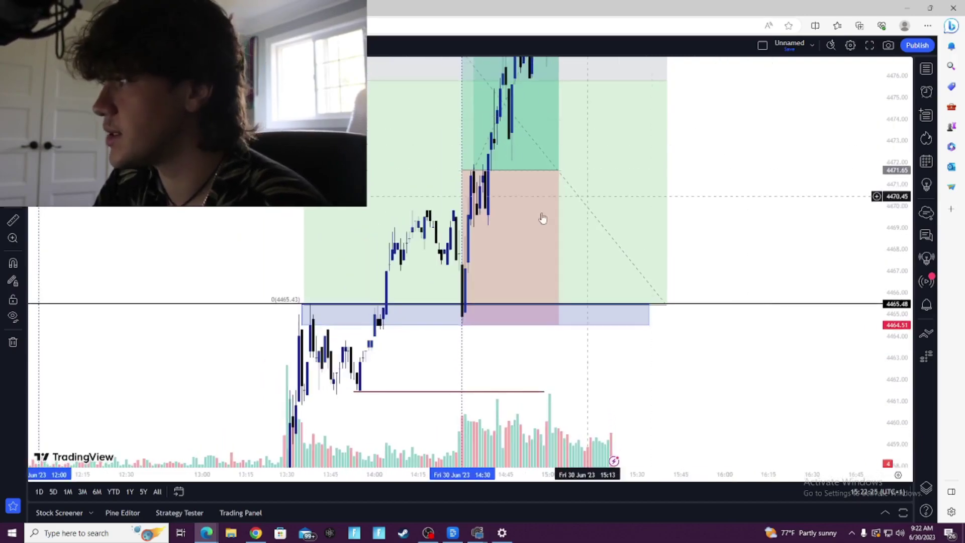
pyautogui.click(472, 261)
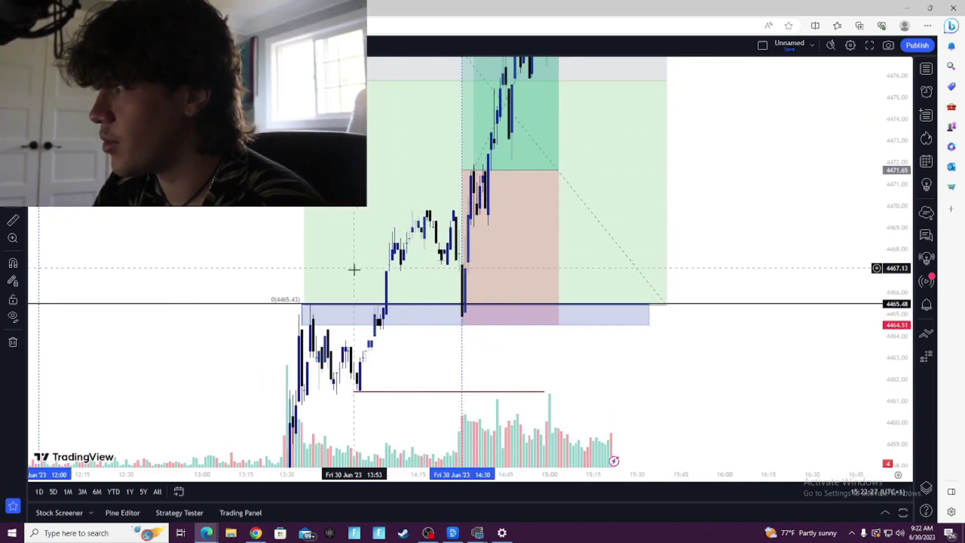
pyautogui.moveTo(466, 169)
pyautogui.mouseDown()
pyautogui.moveTo(678, 211)
pyautogui.moveTo(751, 185)
pyautogui.moveTo(477, 220)
pyautogui.moveTo(335, 264)
pyautogui.moveTo(353, 284)
pyautogui.moveTo(375, 287)
pyautogui.mouseUp()
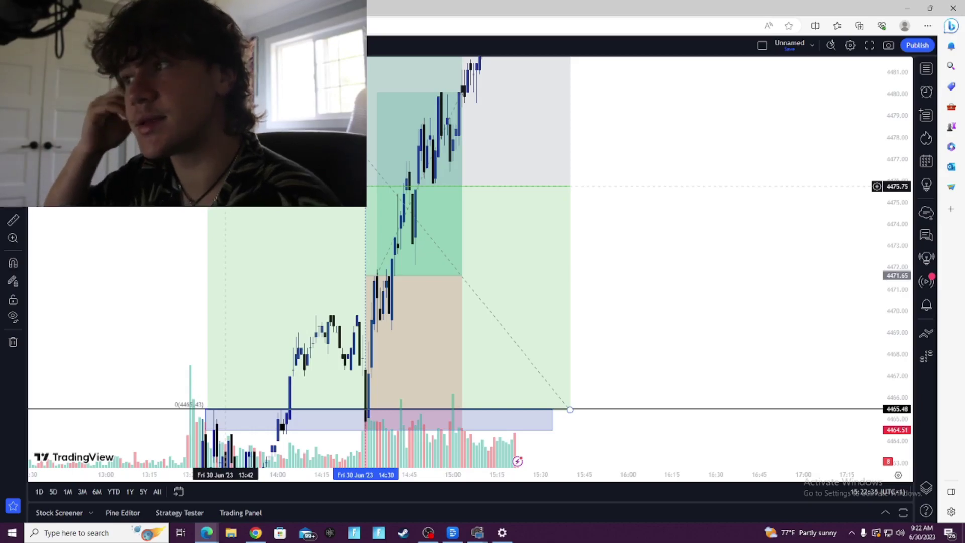
pyautogui.scroll(-3, 741, 288)
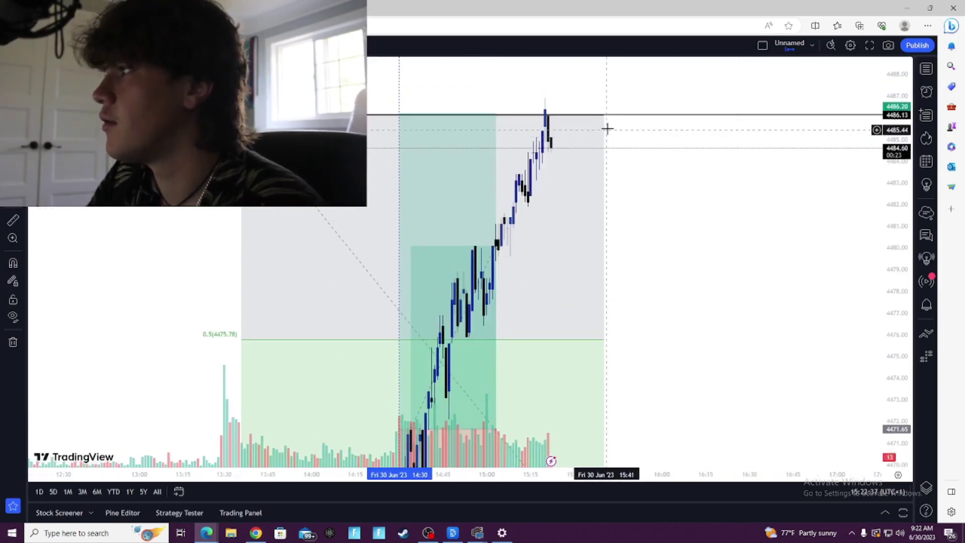
pyautogui.scroll(-2, 729, 227)
pyautogui.moveTo(732, 194); pyautogui.dragTo(638, 196)
pyautogui.scroll(-2, 648, 239)
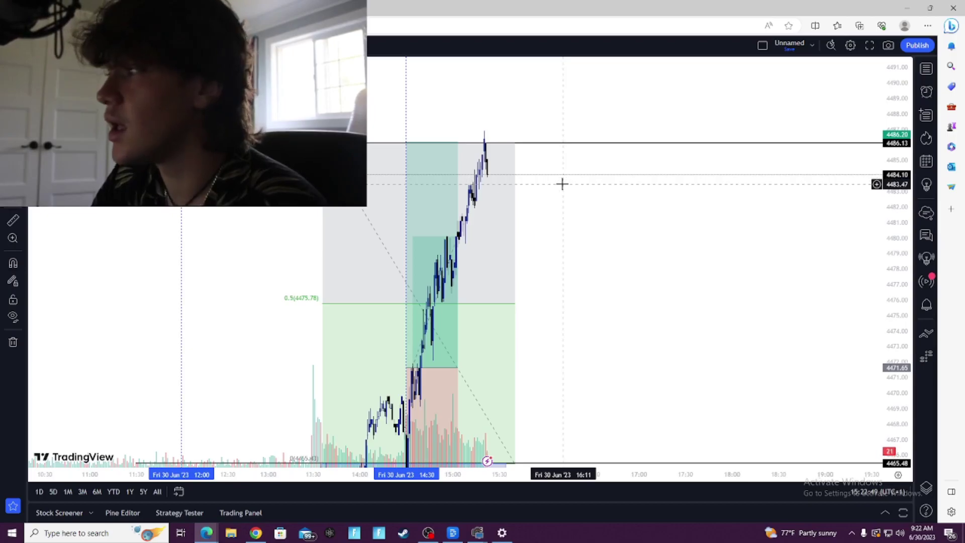
pyautogui.scroll(-3, 568, 201)
pyautogui.hscroll(2, 567, 201)
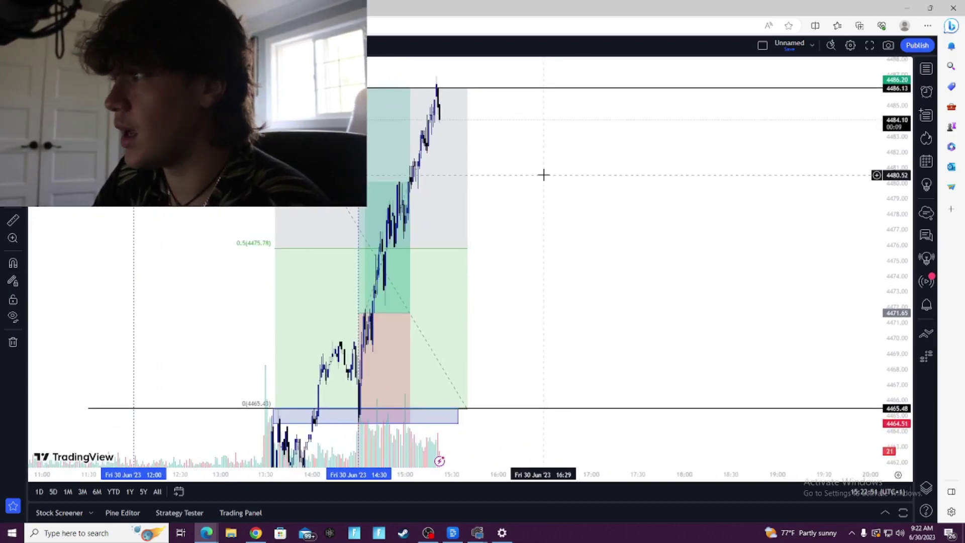
pyautogui.scroll(-3, 598, 265)
pyautogui.hscroll(-1, 598, 265)
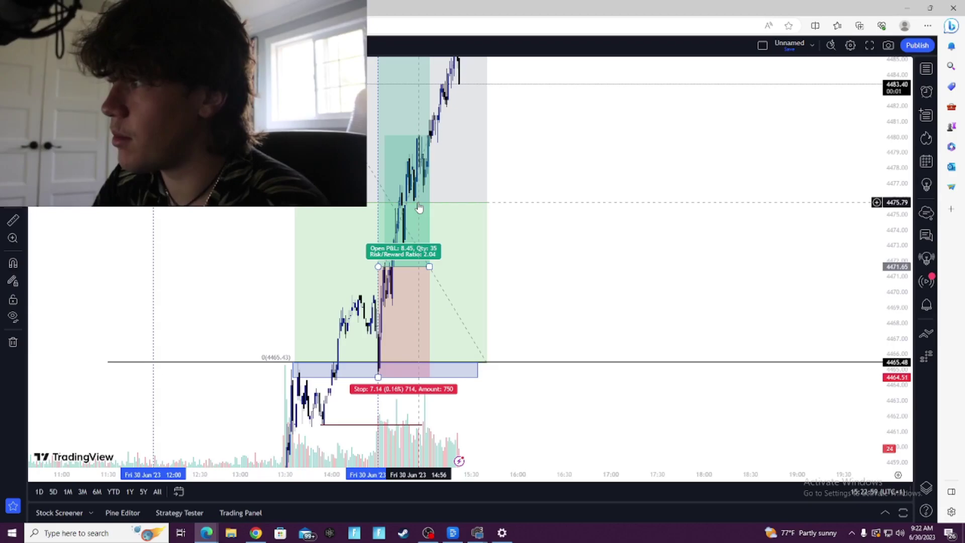
pyautogui.scroll(5, 538, 216)
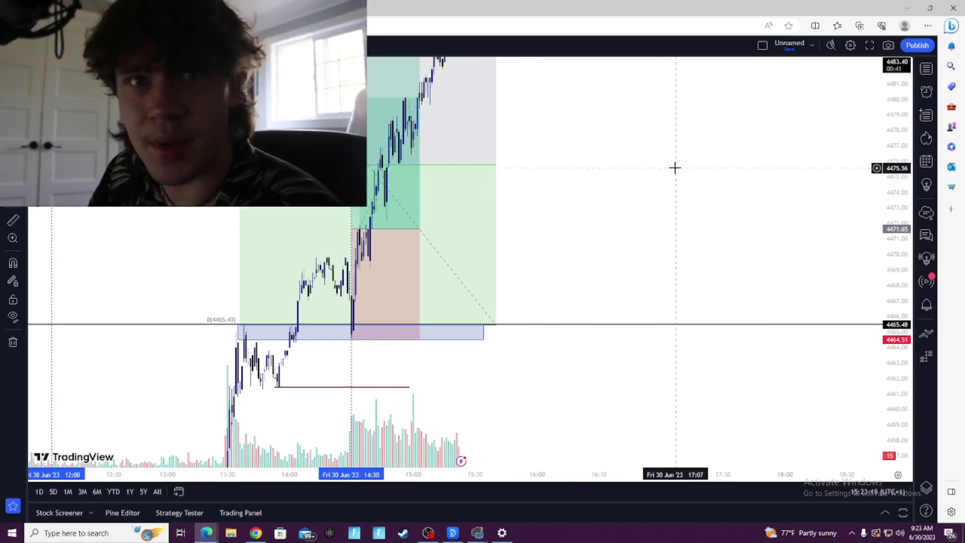
pyautogui.moveTo(577, 143); pyautogui.dragTo(564, 252)
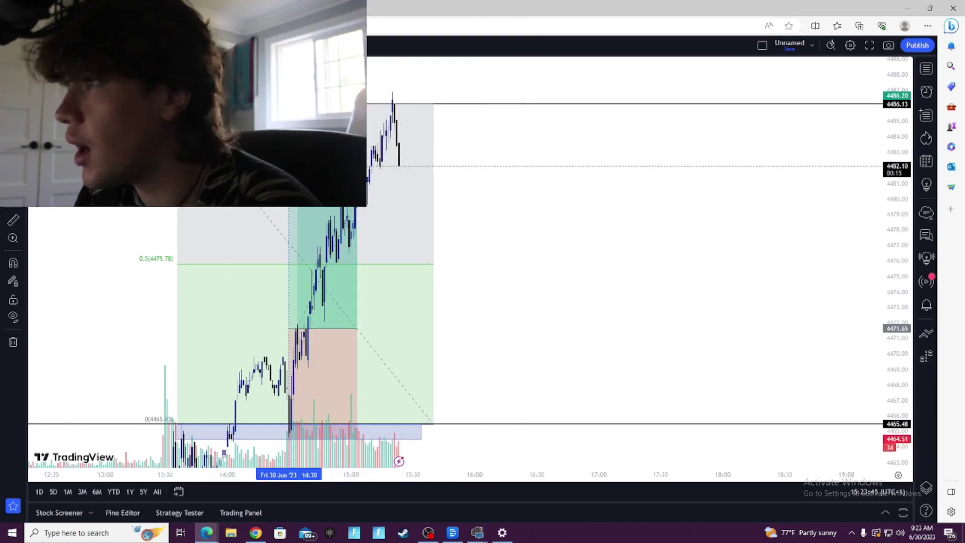
# Draw a horizontal line at the pullback low and shift the chart to show earlier candles
pyautogui.click(377, 169)
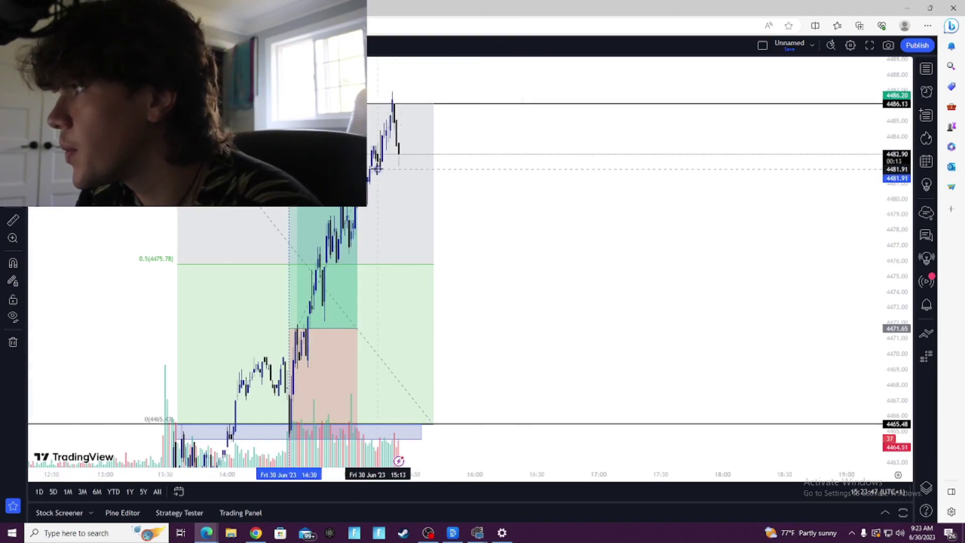
pyautogui.click(423, 169)
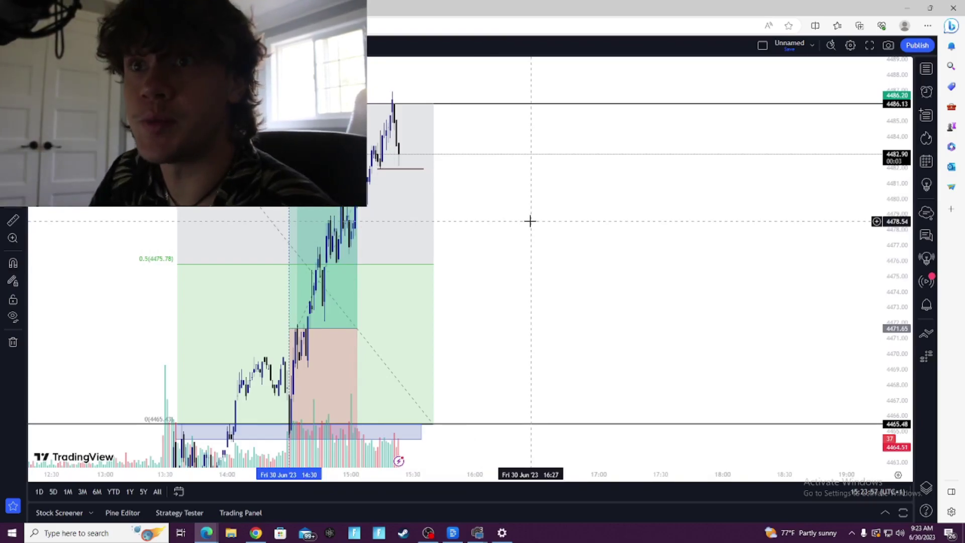
pyautogui.moveTo(527, 220); pyautogui.dragTo(633, 223)
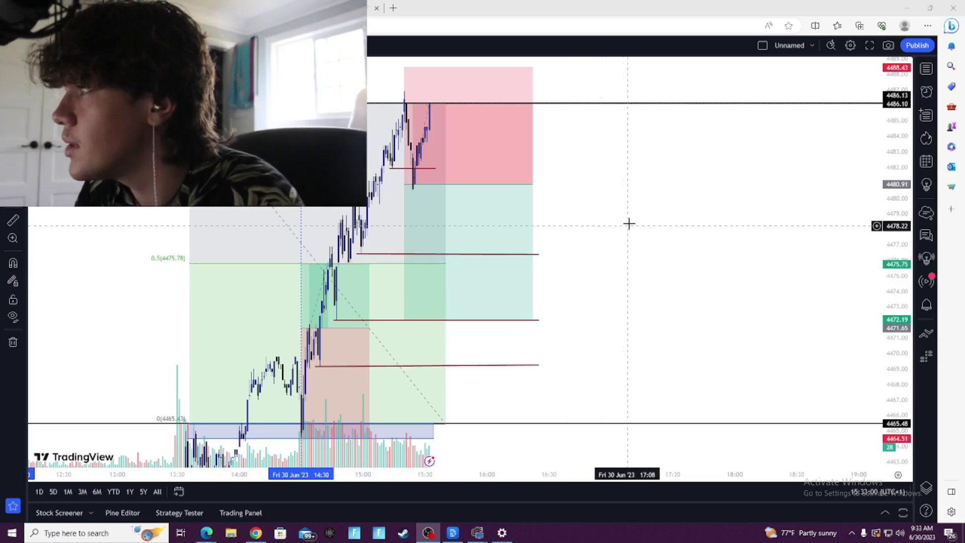
pyautogui.moveTo(600, 275); pyautogui.dragTo(581, 280)
pyautogui.moveTo(637, 269); pyautogui.dragTo(593, 236)
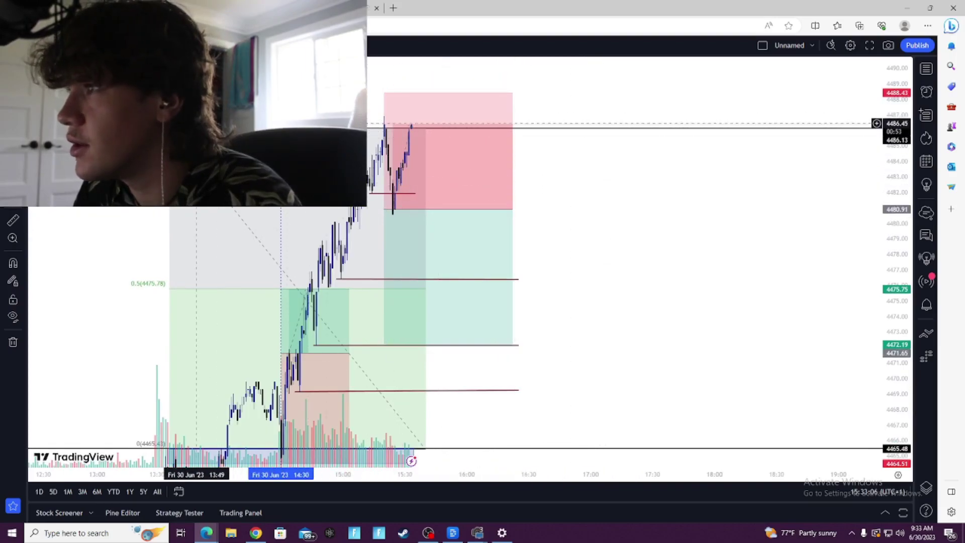
pyautogui.scroll(-3, 673, 347)
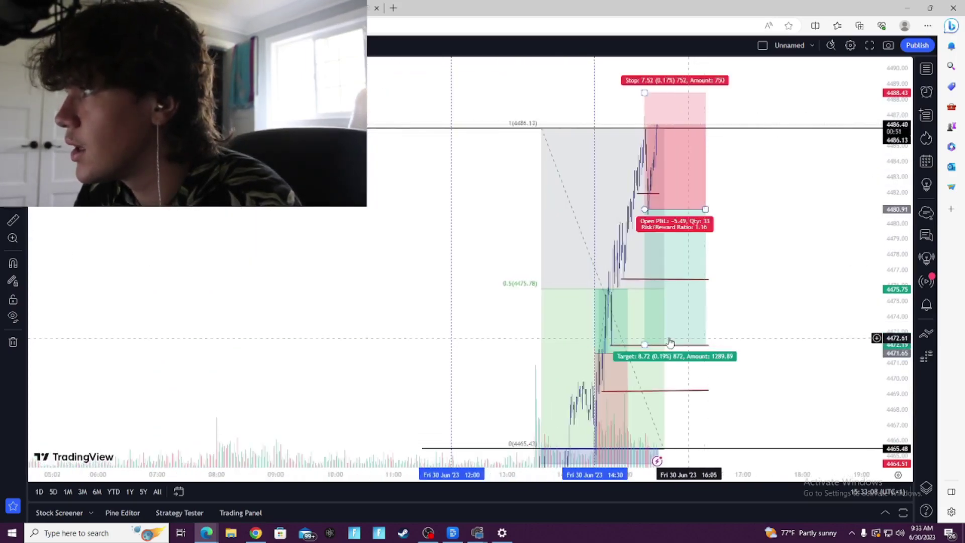
pyautogui.scroll(2, 367, 315)
pyautogui.scroll(3, 652, 323)
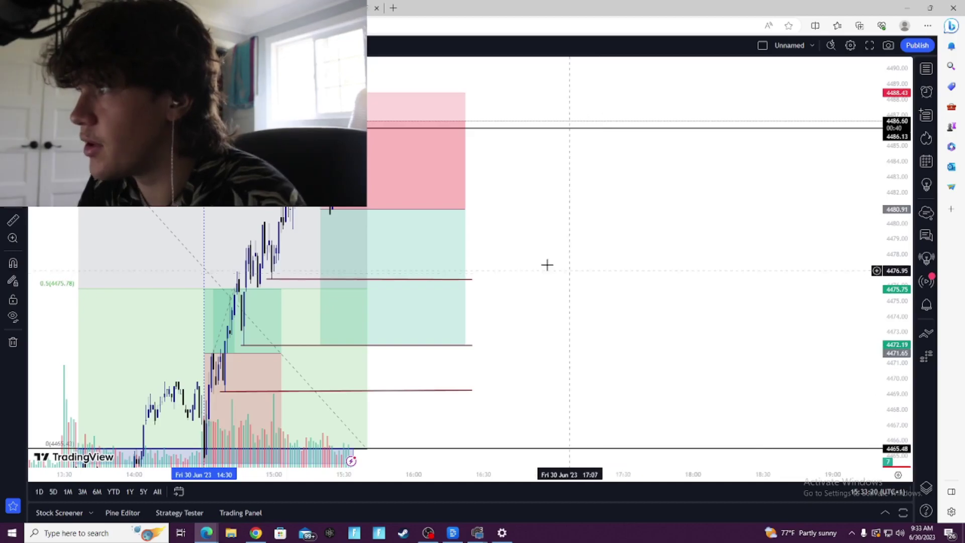
pyautogui.moveTo(587, 262); pyautogui.dragTo(621, 226)
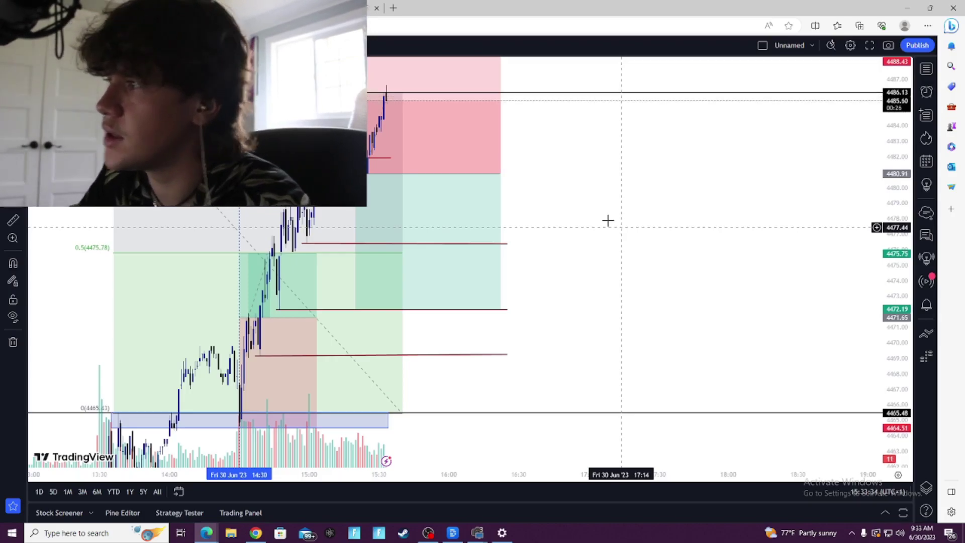
pyautogui.moveTo(590, 277); pyautogui.dragTo(597, 310)
pyautogui.moveTo(603, 250); pyautogui.dragTo(568, 312)
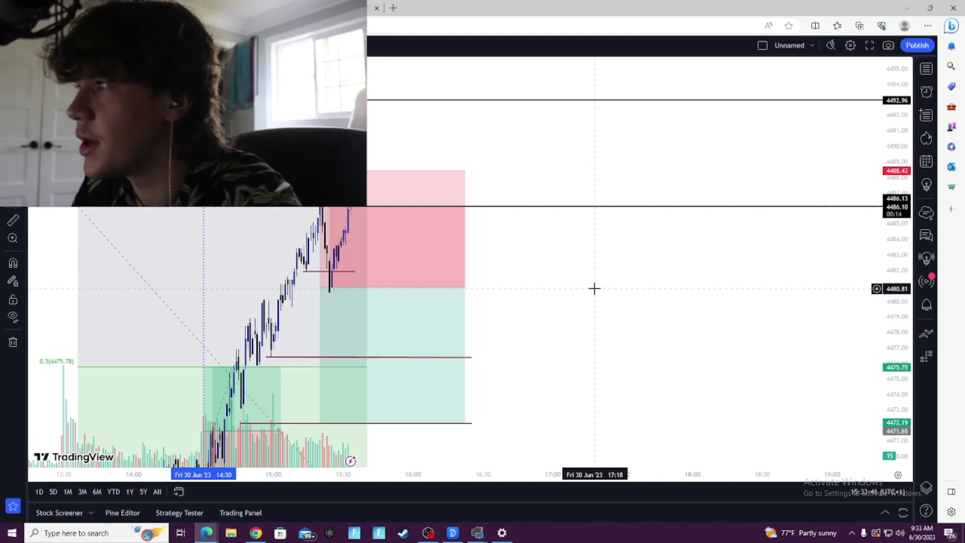
pyautogui.scroll(-3, 593, 288)
pyautogui.moveTo(605, 284); pyautogui.dragTo(657, 218)
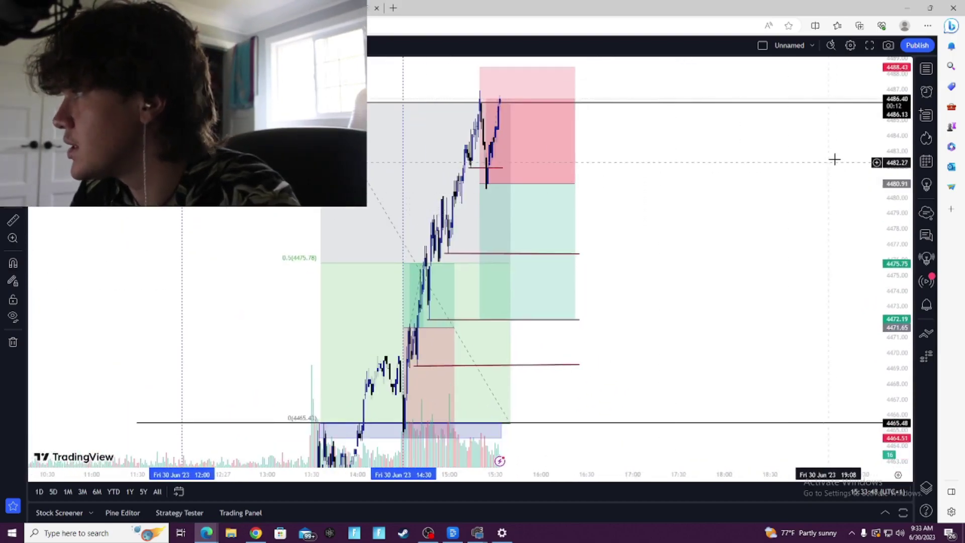
pyautogui.moveTo(834, 159); pyautogui.dragTo(814, 297)
pyautogui.scroll(2, 639, 282)
pyautogui.moveTo(638, 282); pyautogui.dragTo(662, 250)
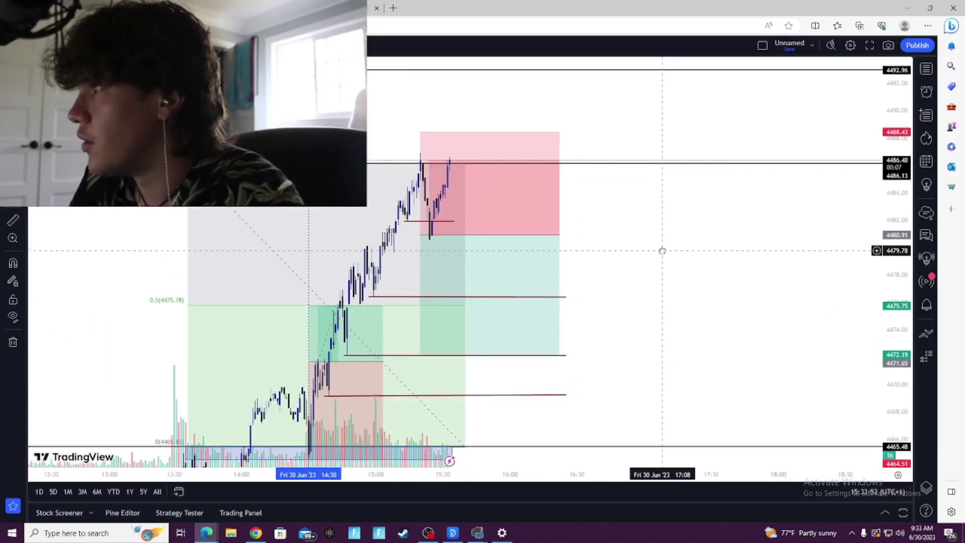